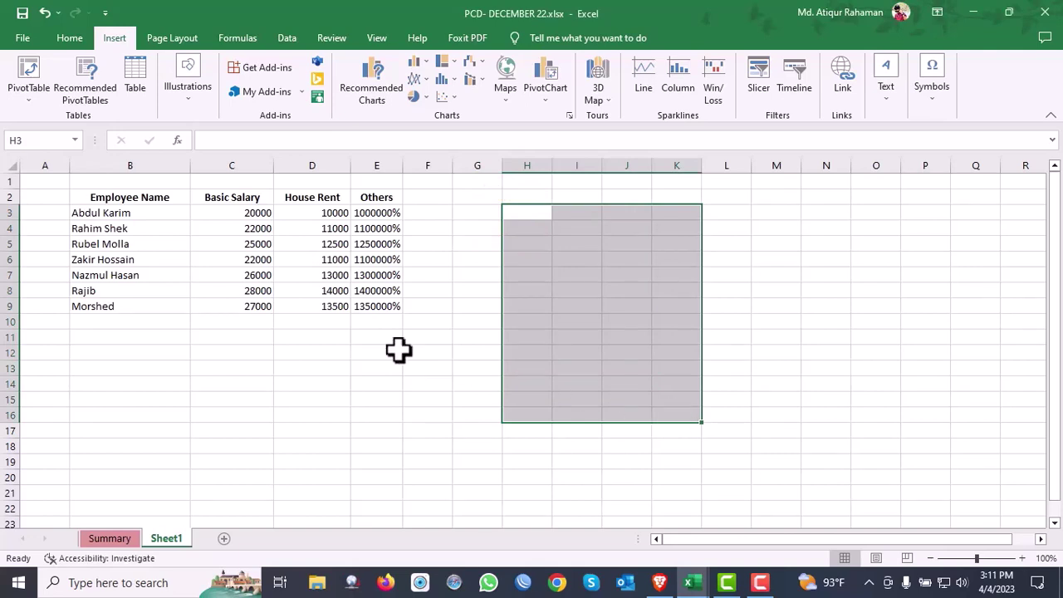
Step: Format the empty range H3:K16 as percentages and enter 2%, 5%, 4% and 8% in cells H3 to H6
key("ctrl+shift+5")
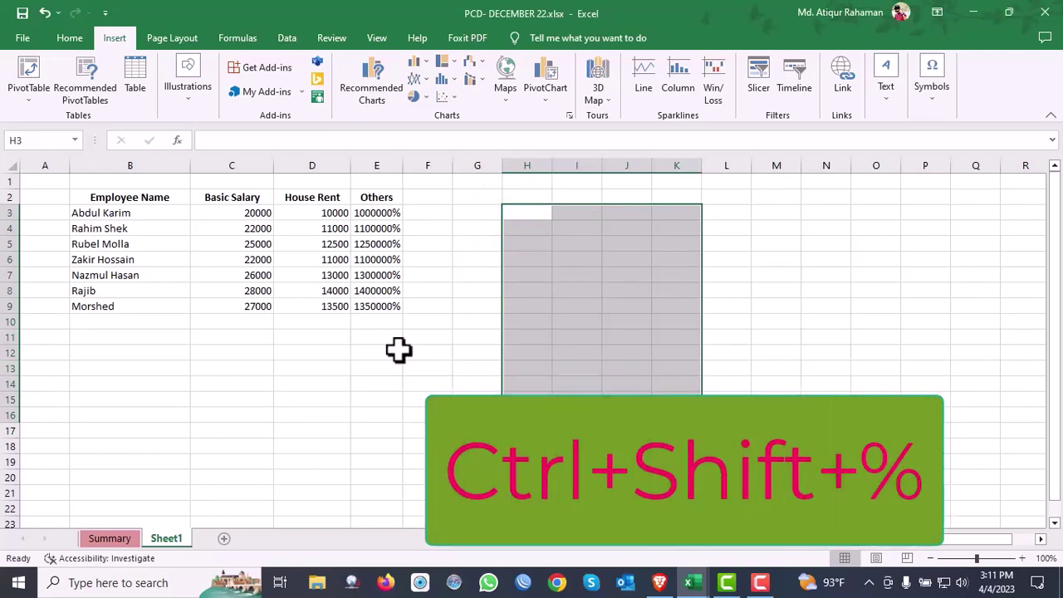
left_click(527, 215)
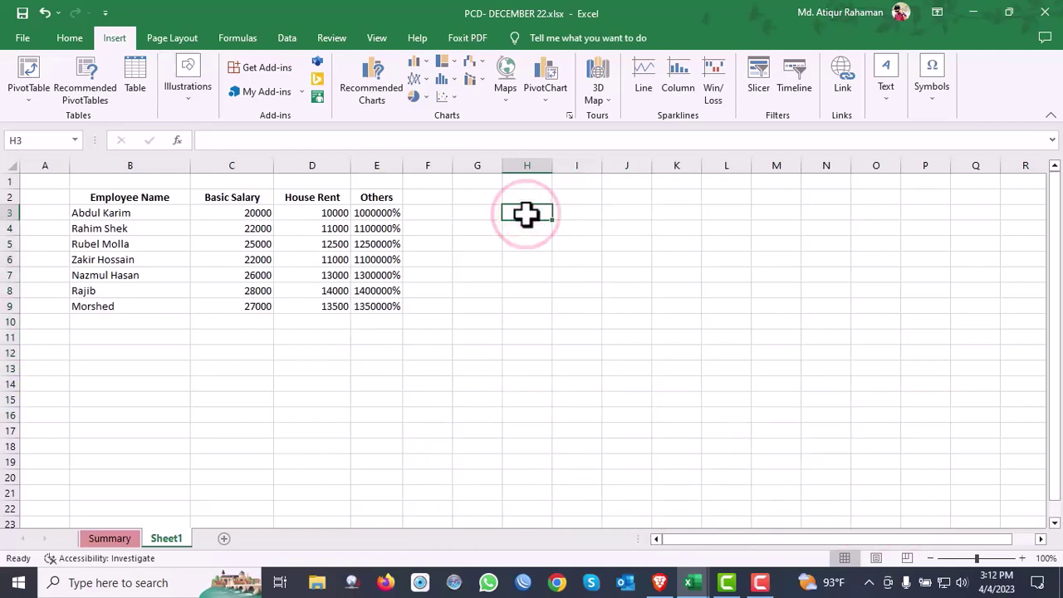
type("10")
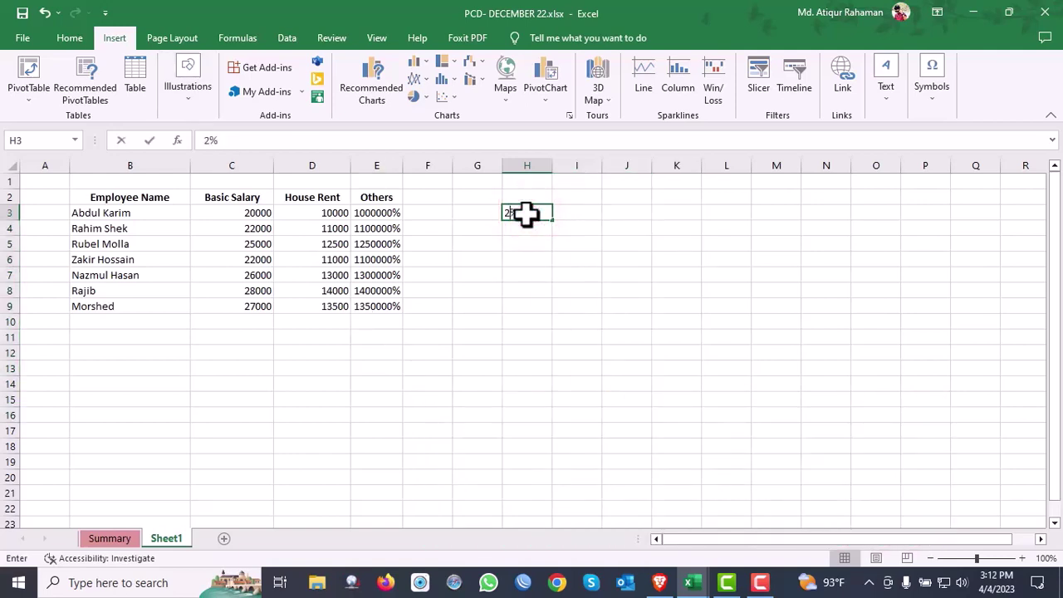
key("Return")
type("5")
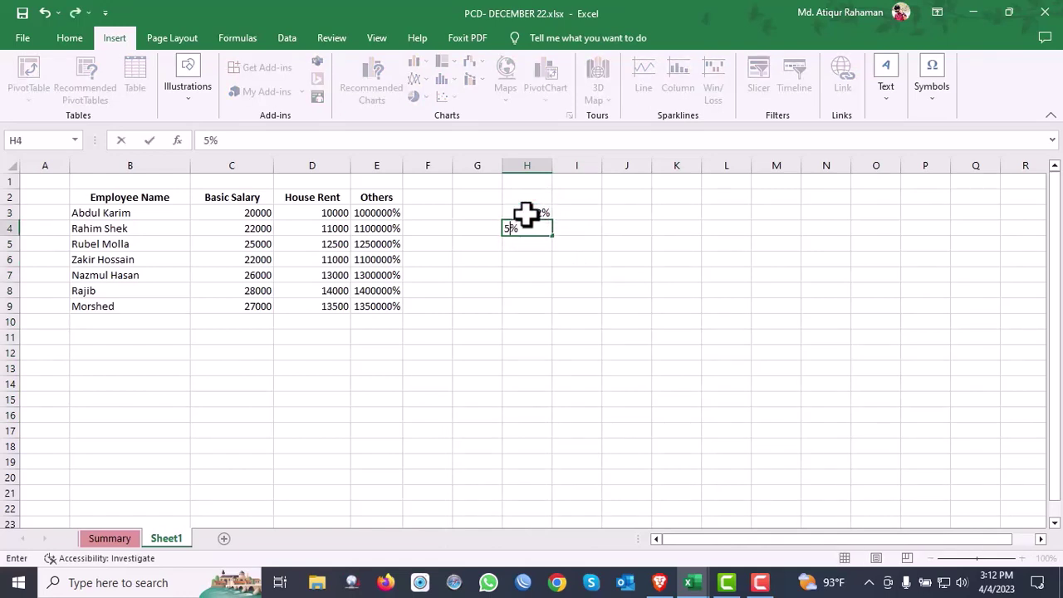
key("Return")
type("4")
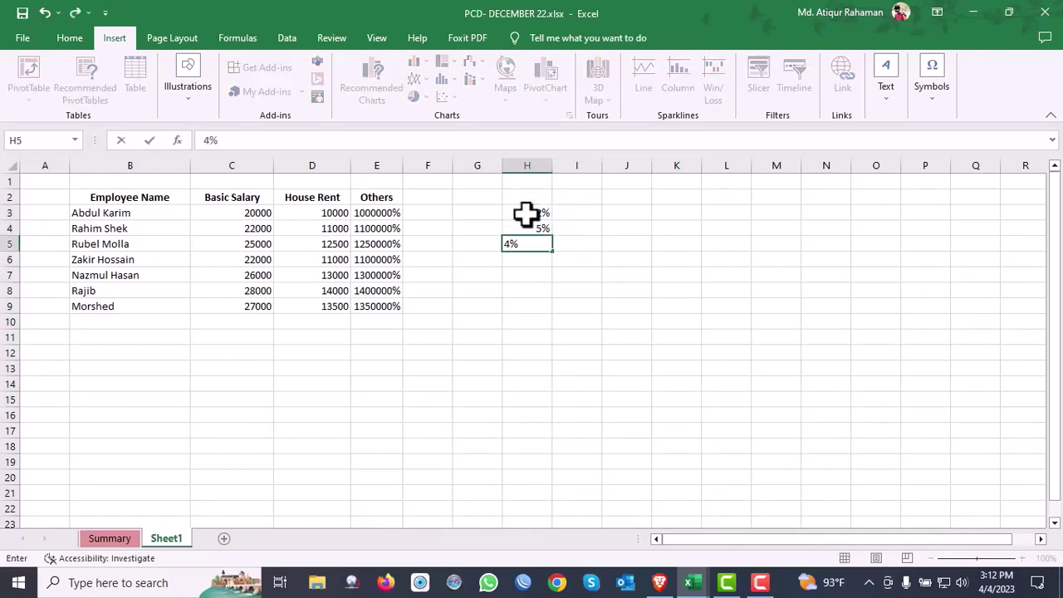
key("Return")
type("8")
key("Return")
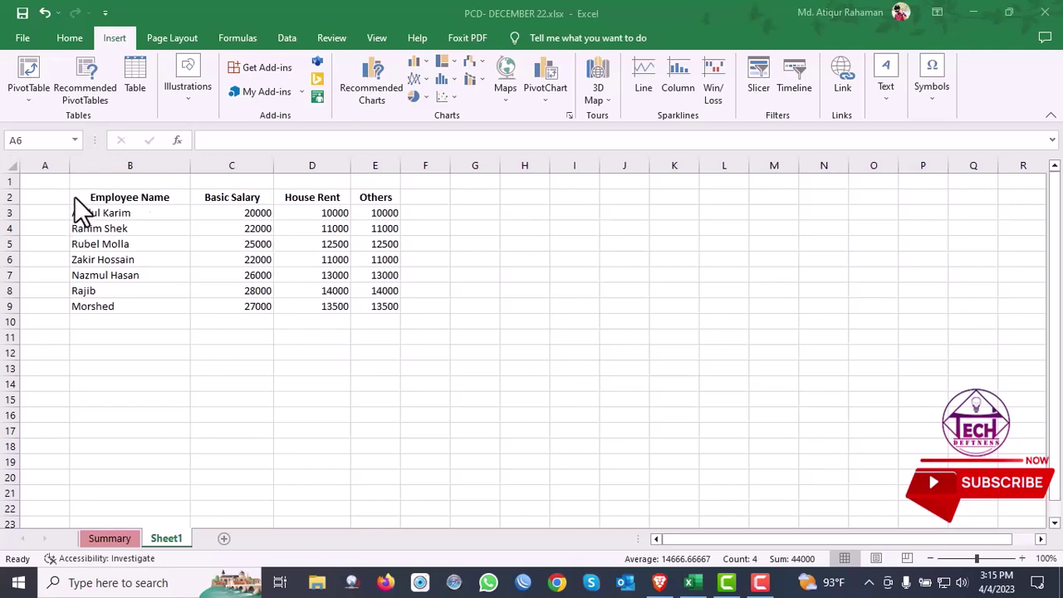
Step: Insert a default clustered column chart from the salary table B2:E9, then reposition its title and the chart
left_click_drag(75, 197, 382, 308)
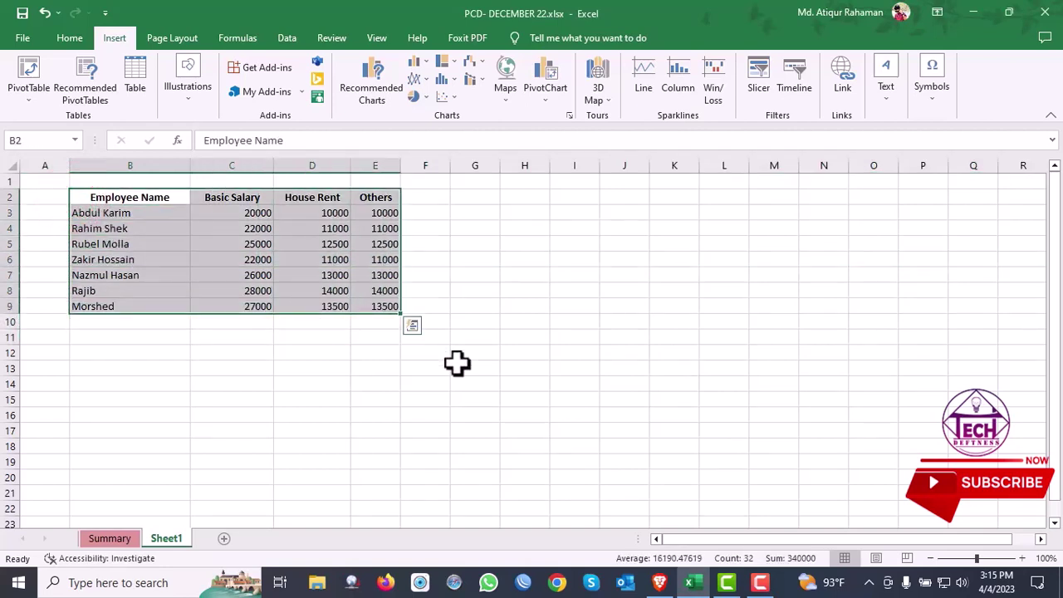
key("alt+F1")
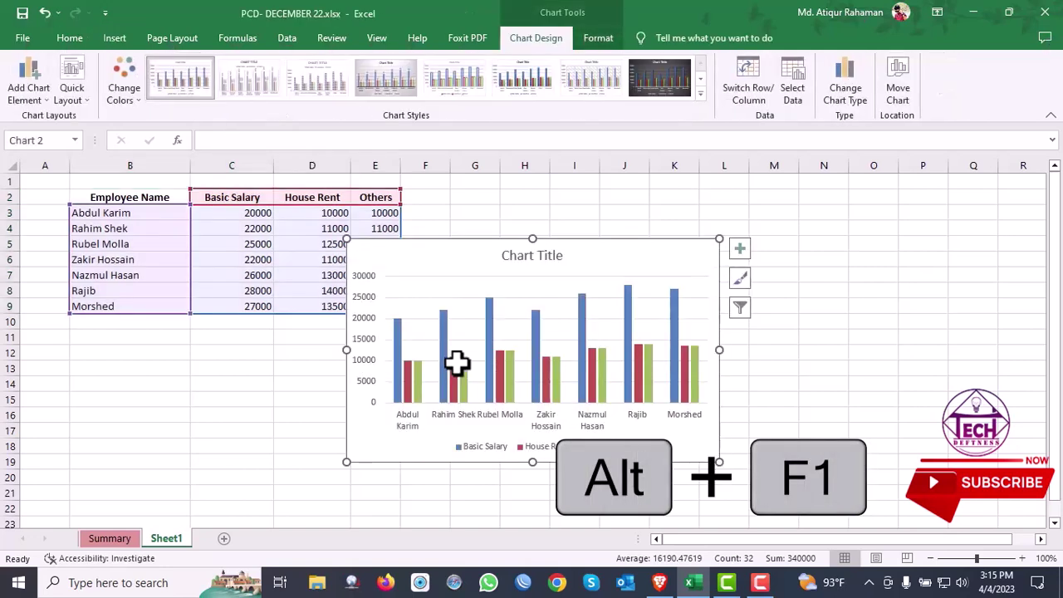
left_click(526, 259)
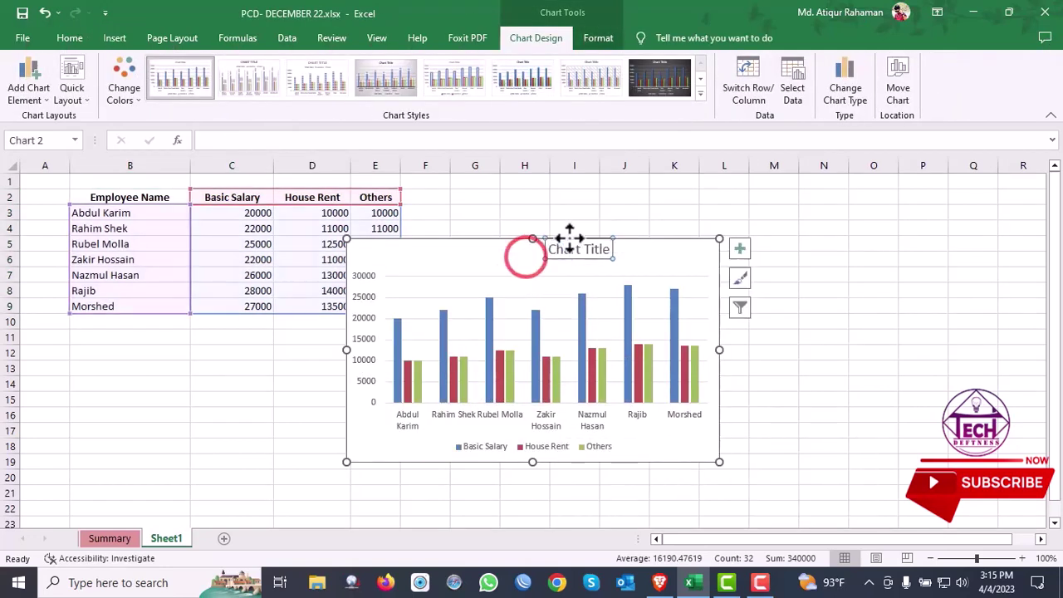
left_click_drag(394, 241, 488, 200)
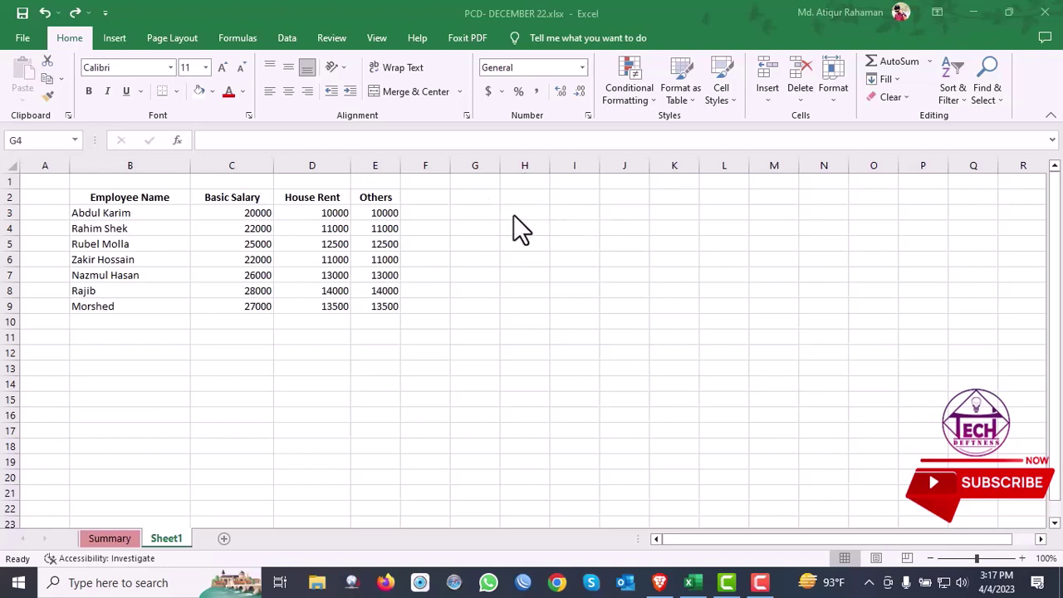
Step: Fill every cell of the range H3:M18 with the text "Word" in one entry
left_click_drag(519, 213, 799, 446)
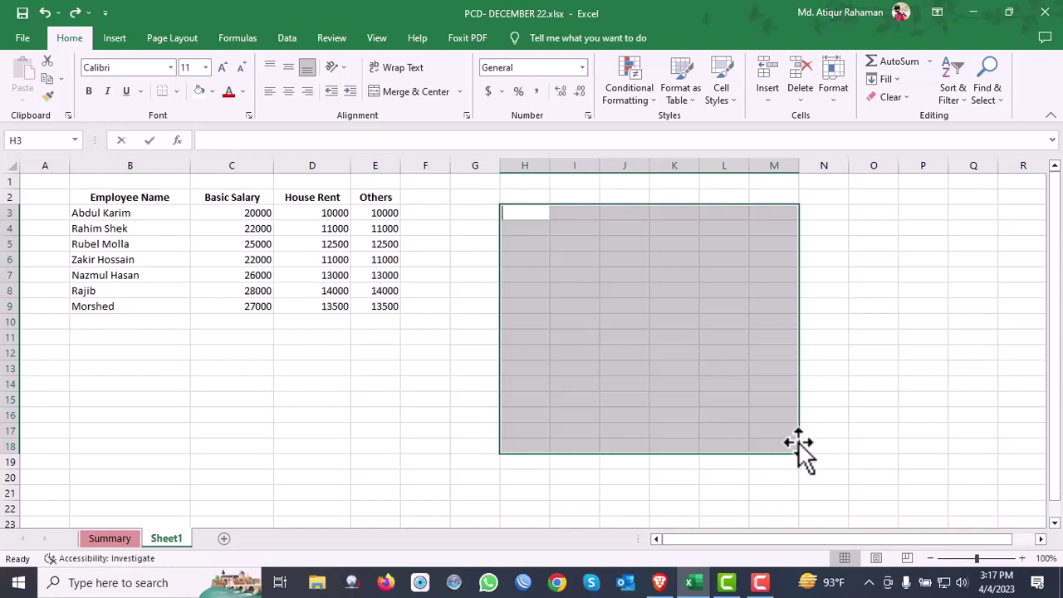
type("Word")
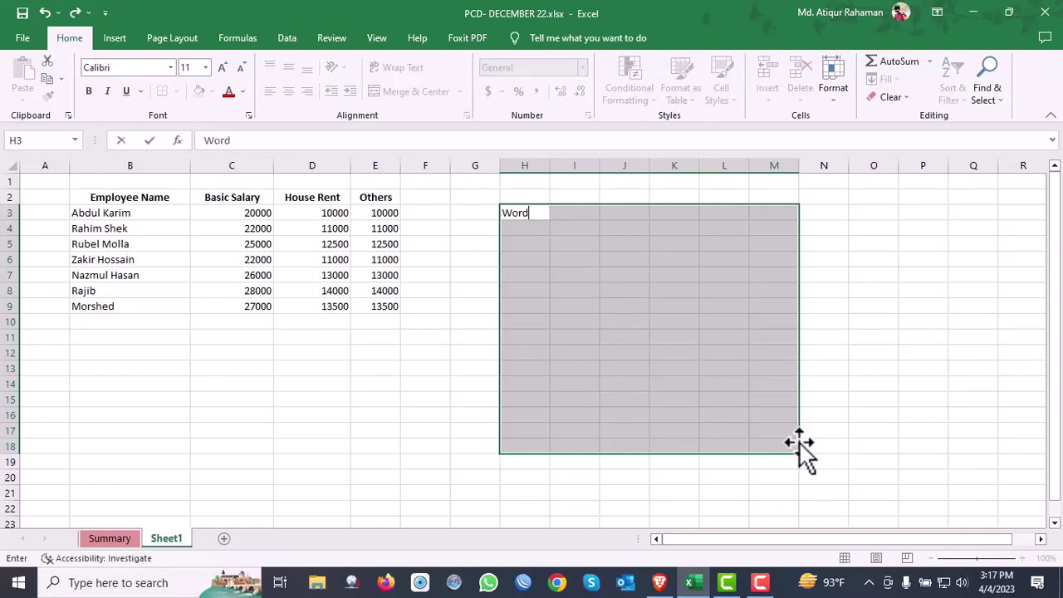
key("ctrl+Return")
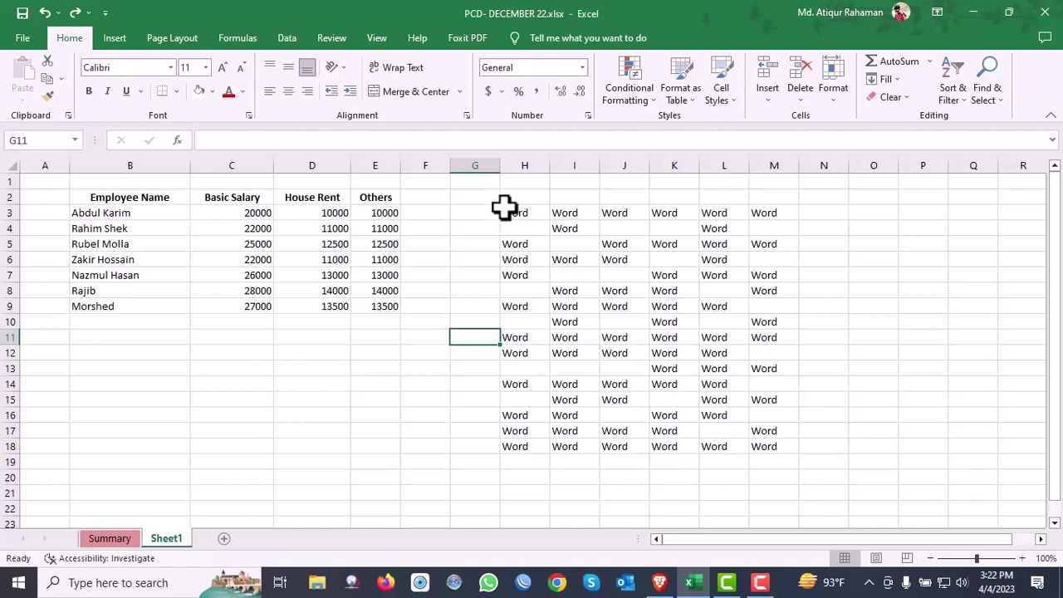
Step: Select only the blank cells within H3:M18 using Go To Special and fill them all with "no"
left_click_drag(506, 211, 770, 443)
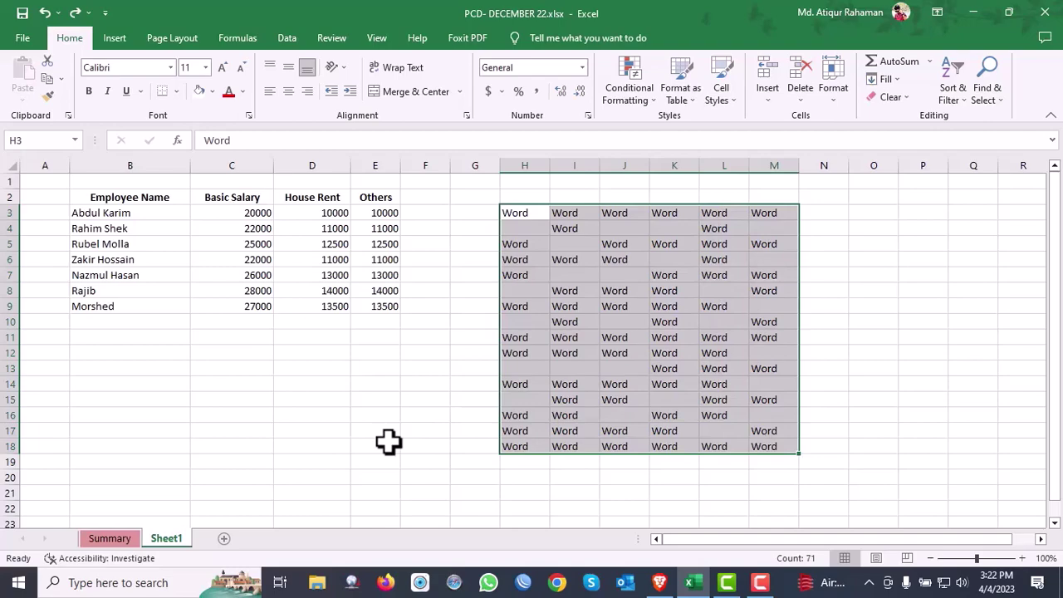
key("ctrl+g")
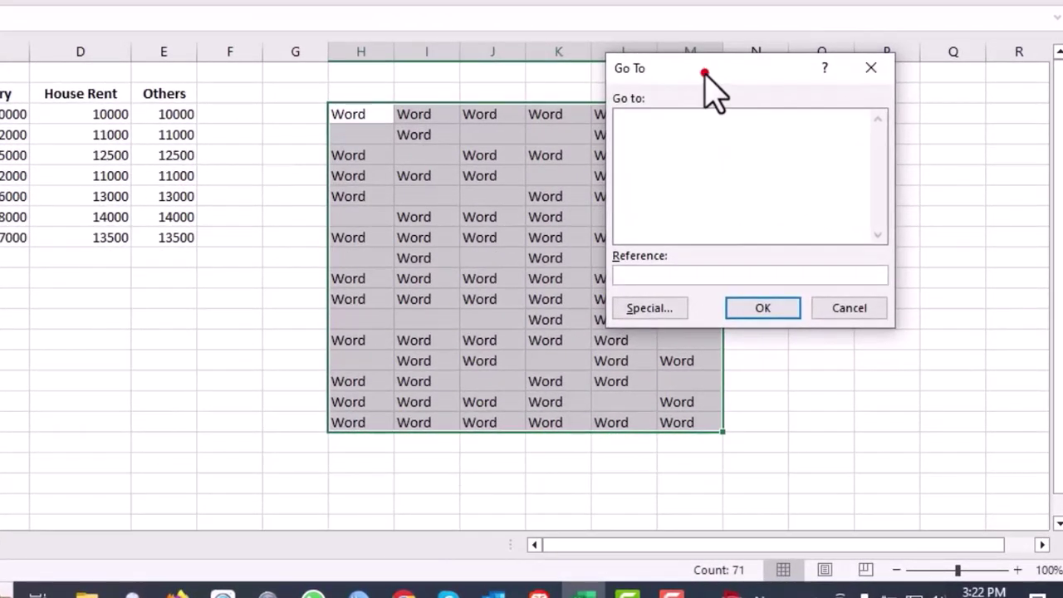
left_click_drag(704, 73, 711, 60)
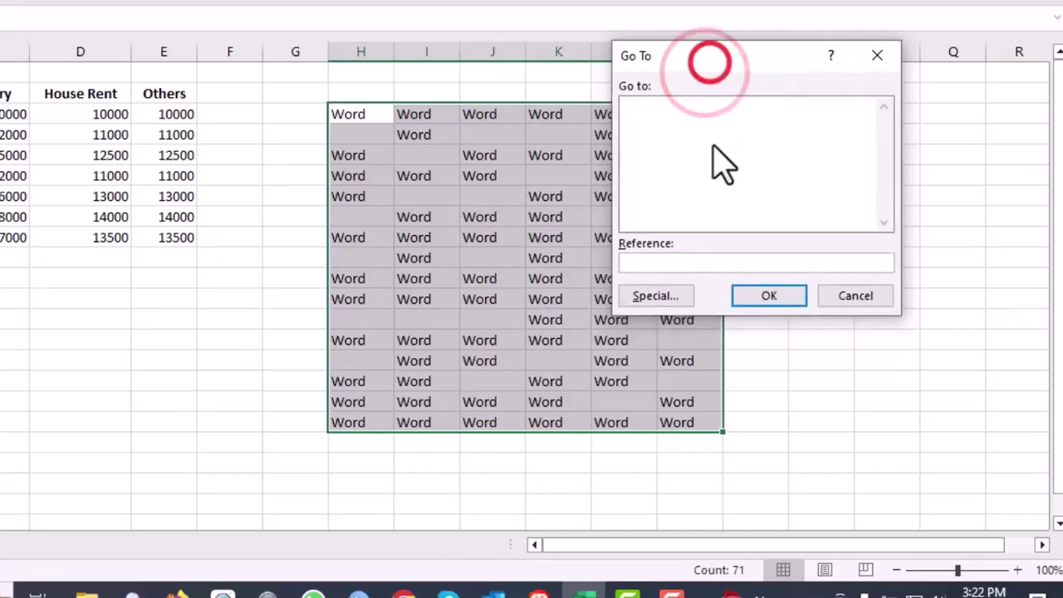
left_click(656, 298)
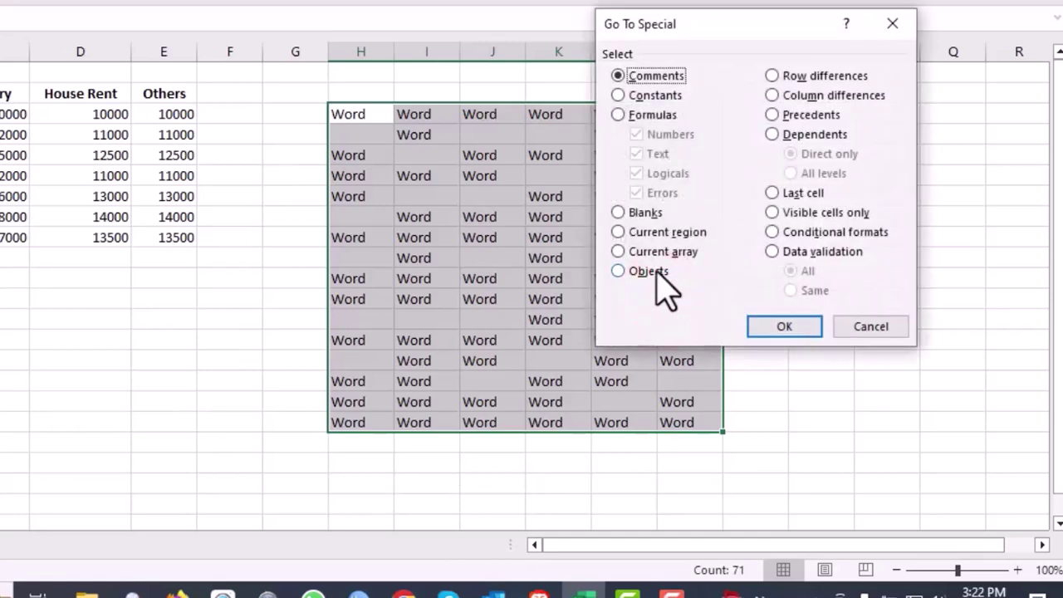
left_click(614, 213)
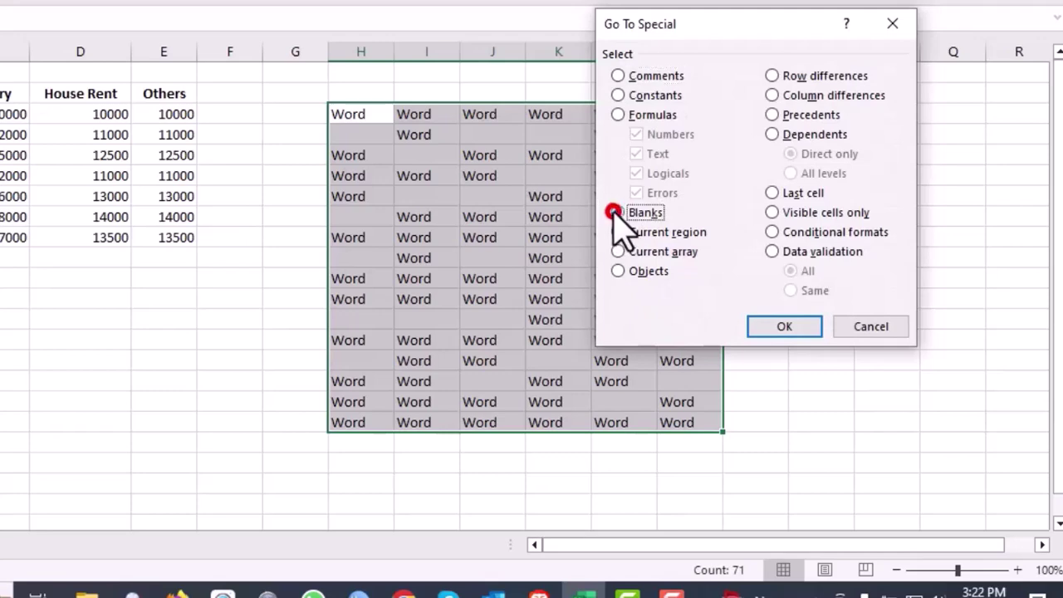
left_click(785, 326)
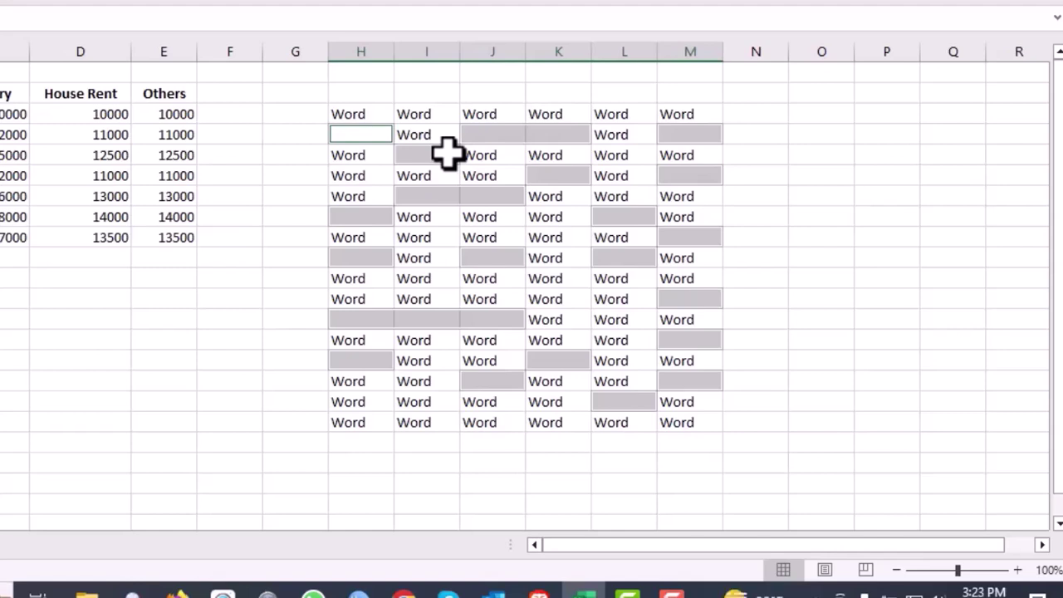
type("no")
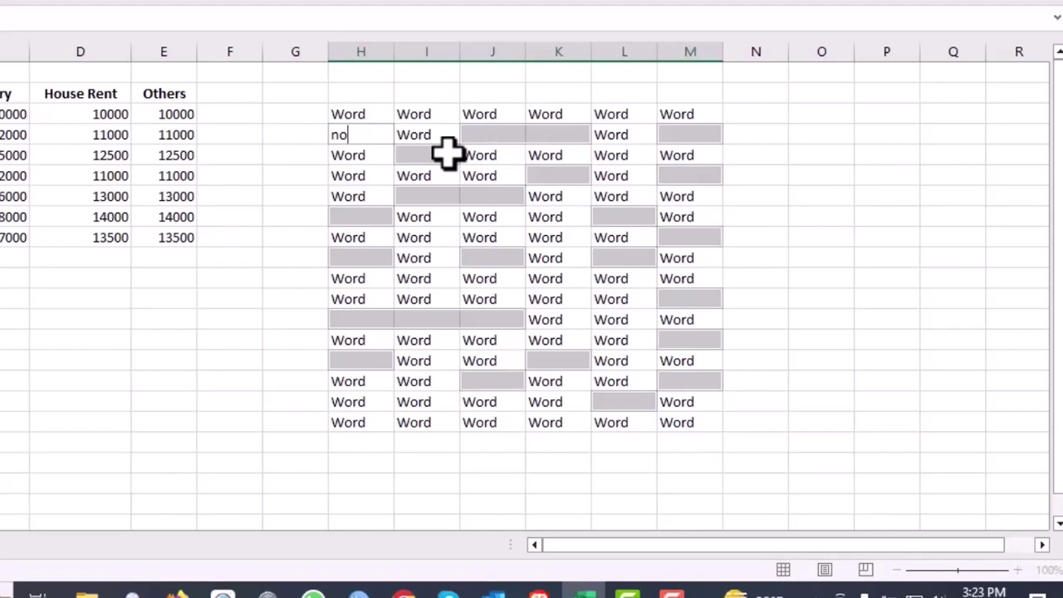
key("ctrl+Return")
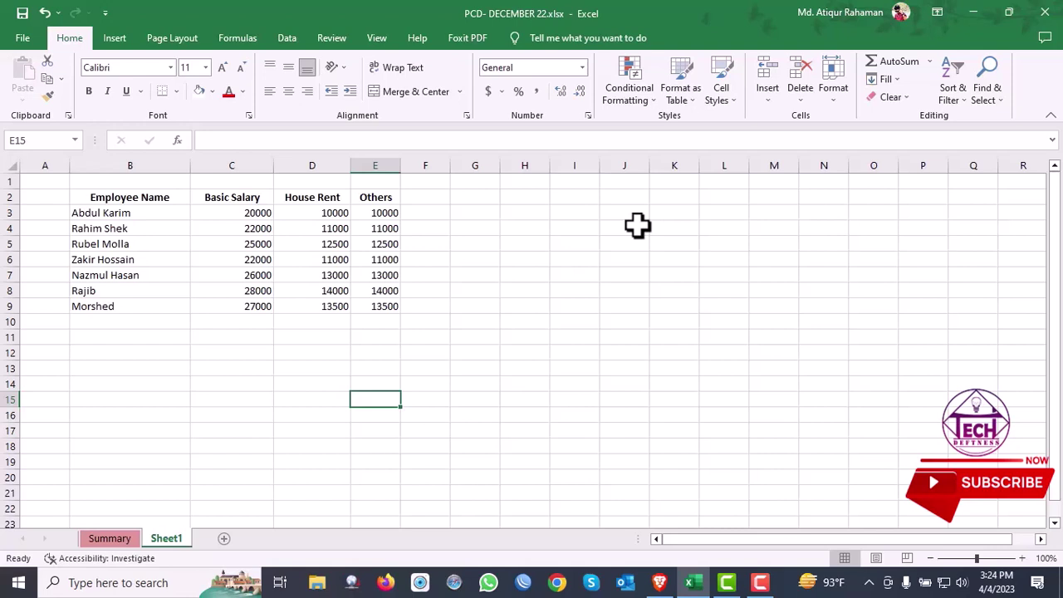
Step: Total the Others column in cell E10 with the AutoSum formula =SUM(E3:E9)
left_click(374, 322)
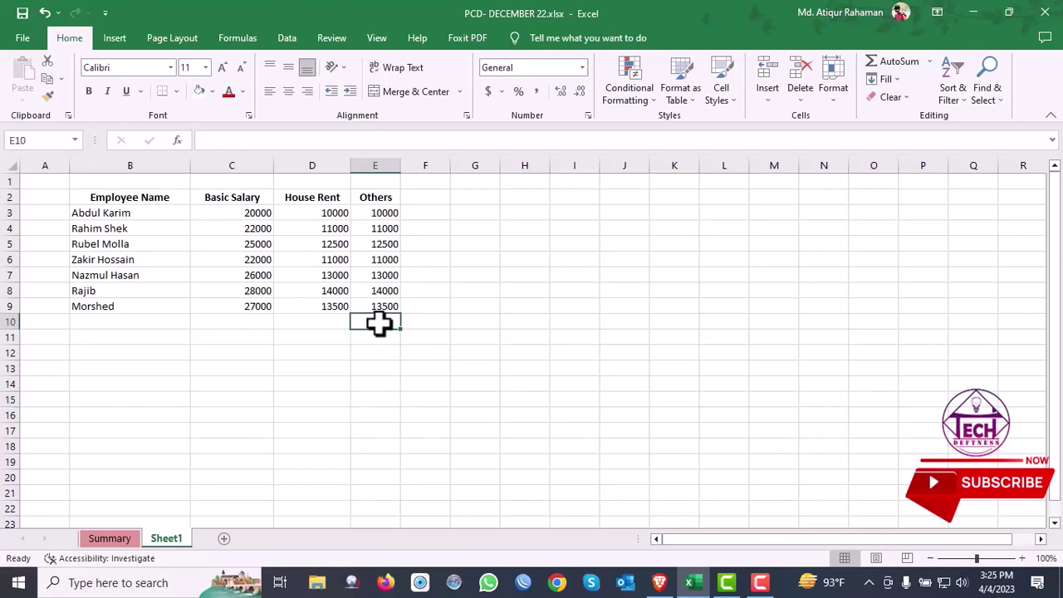
left_click(380, 324)
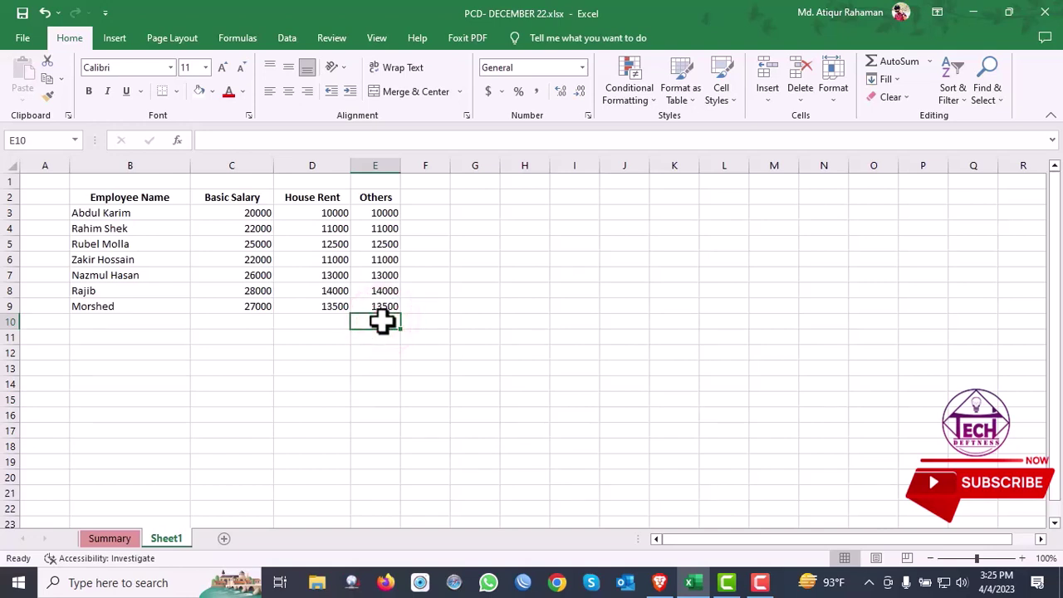
key("alt+equal")
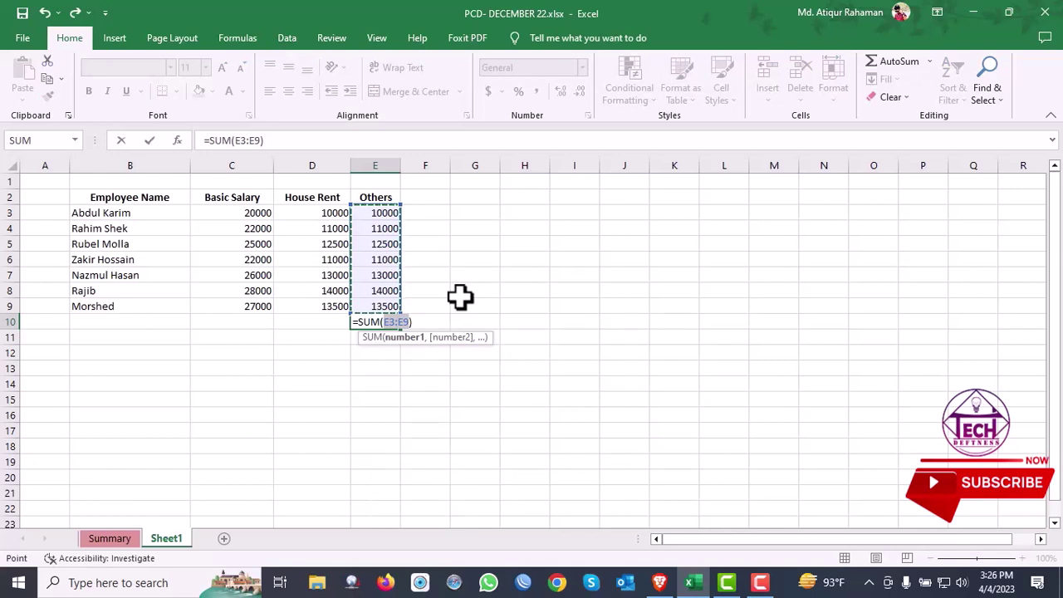
key("Return")
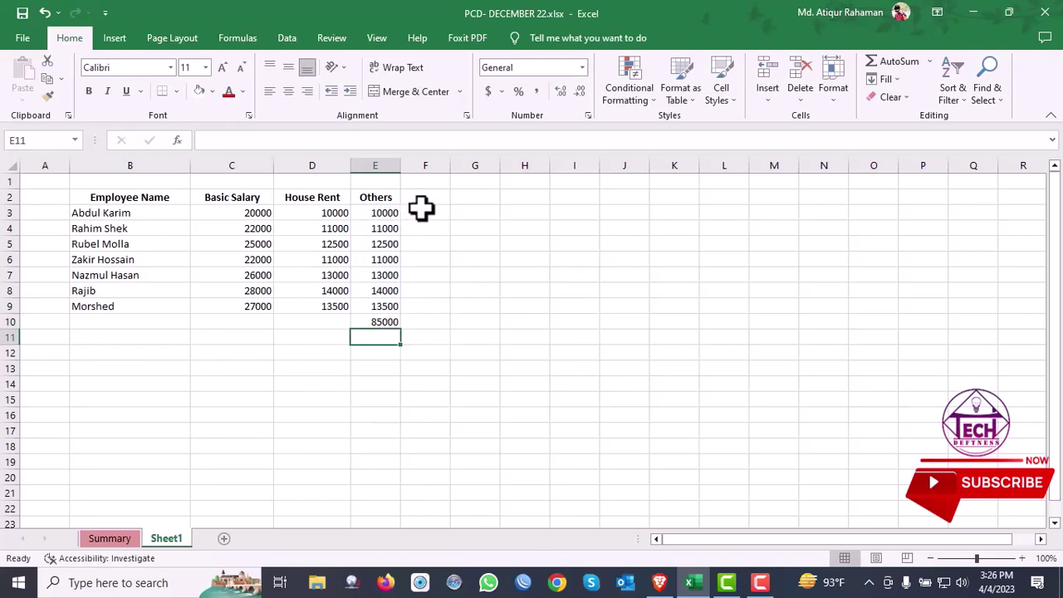
Step: Total the first employee's pay in cell F3 with the AutoSum formula =SUM(C3:E3)
left_click_drag(242, 214, 389, 214)
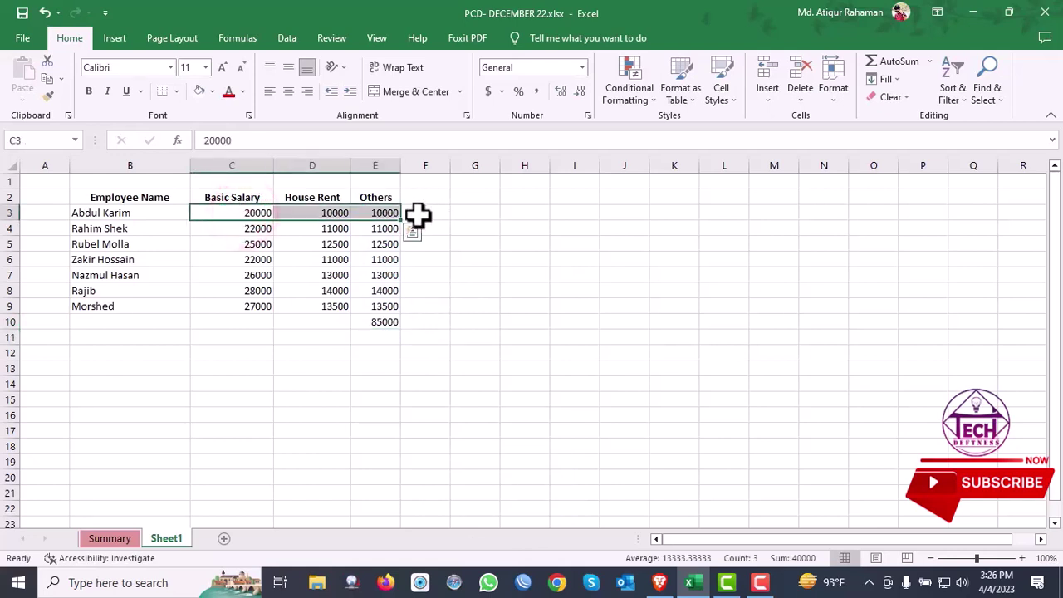
left_click(417, 215)
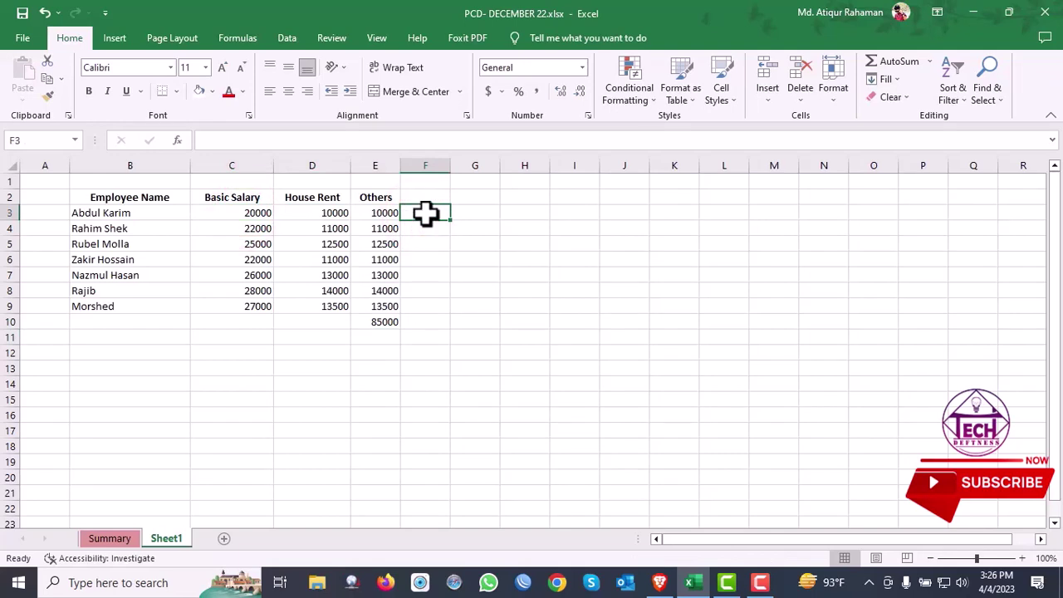
left_click(426, 213)
key("alt+equal")
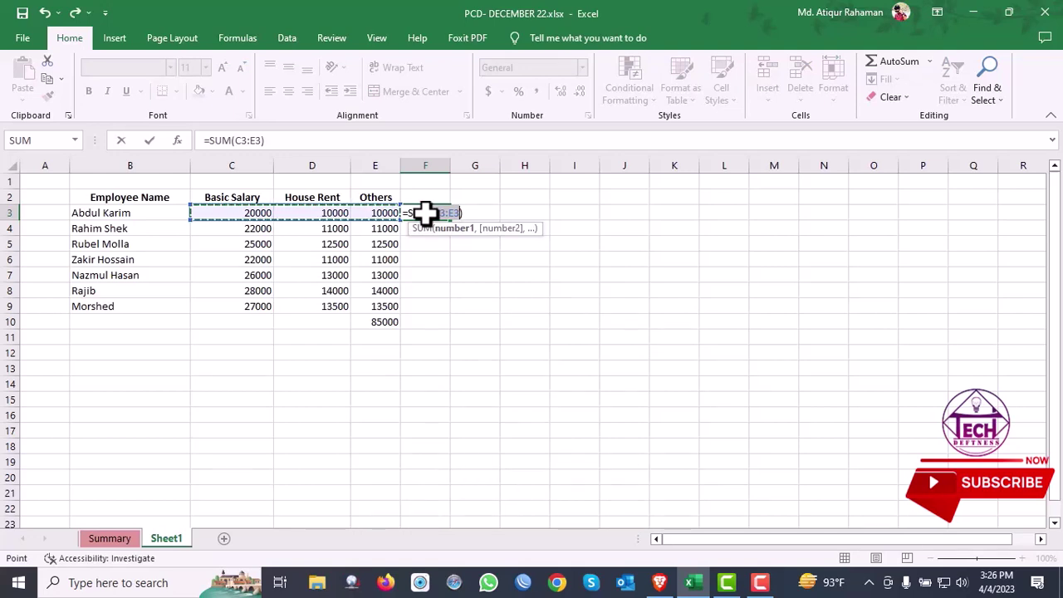
key("Return")
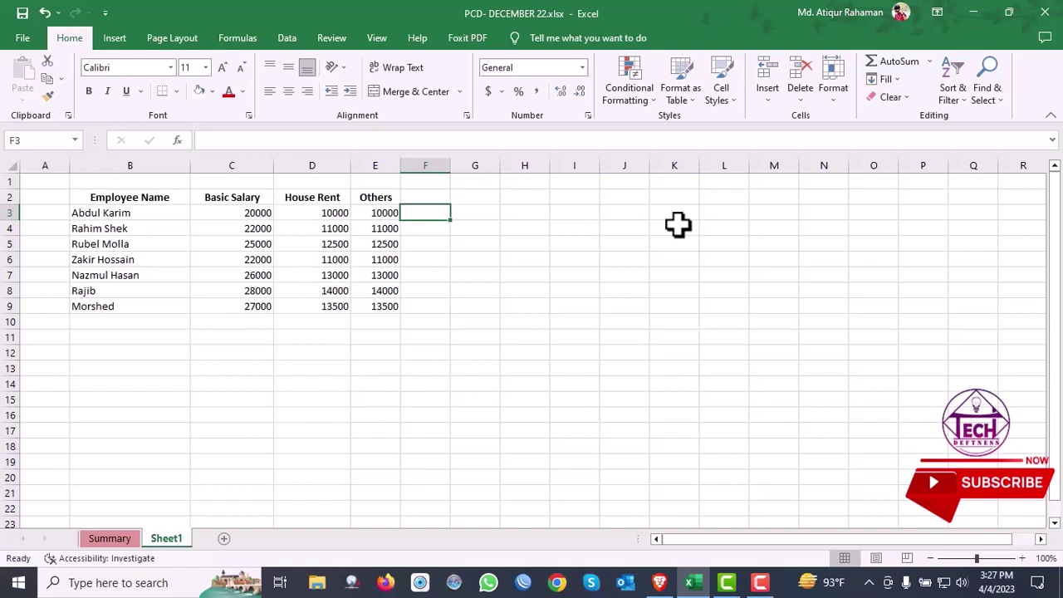
Step: Extend the selection from the Others header in E2 down to the column's last filled cell, E9
left_click(381, 196)
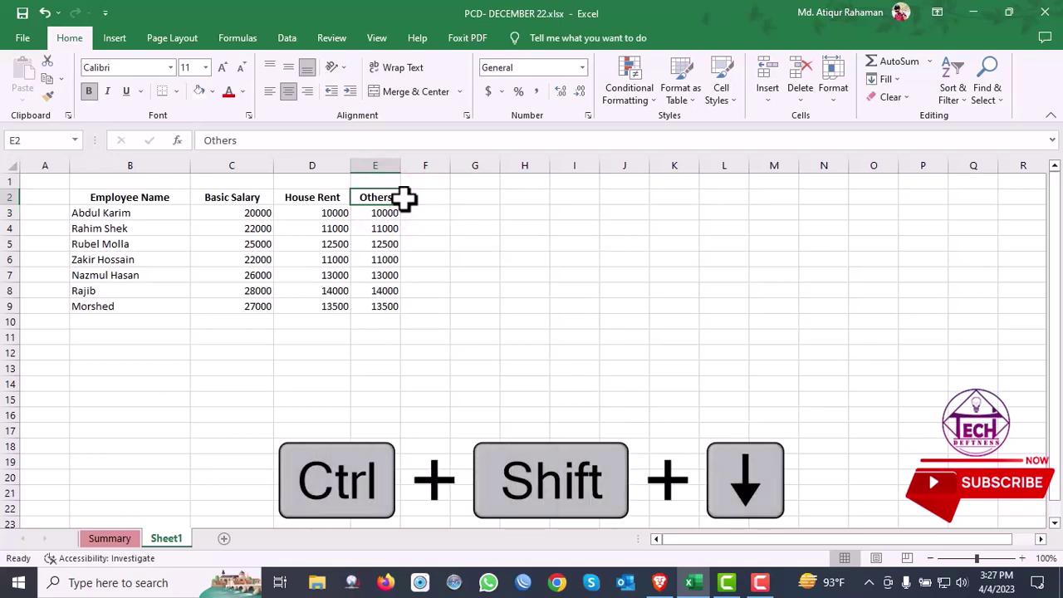
key("ctrl+shift+Down")
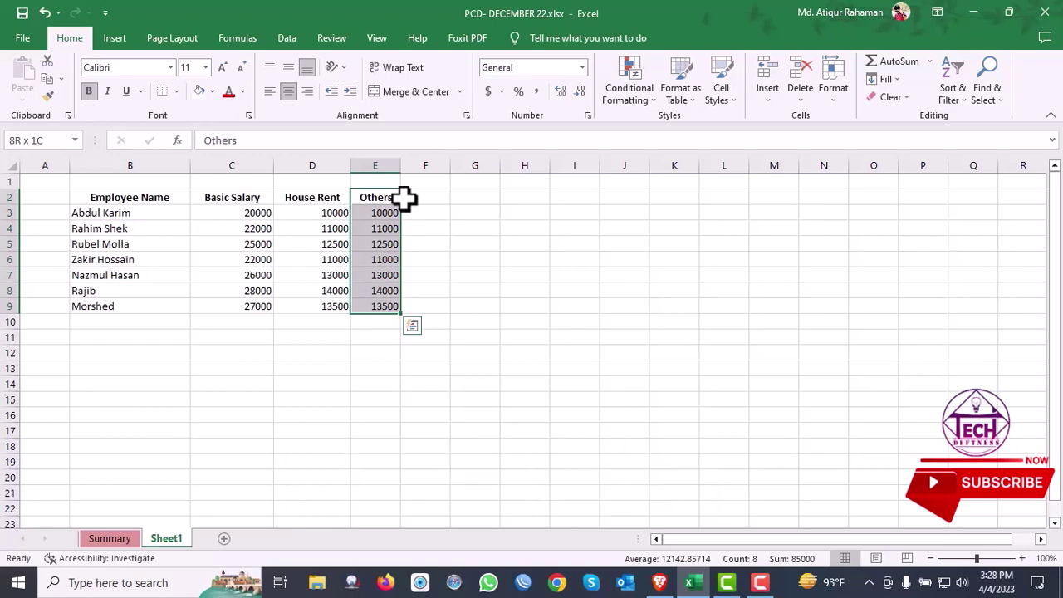
left_click(389, 197)
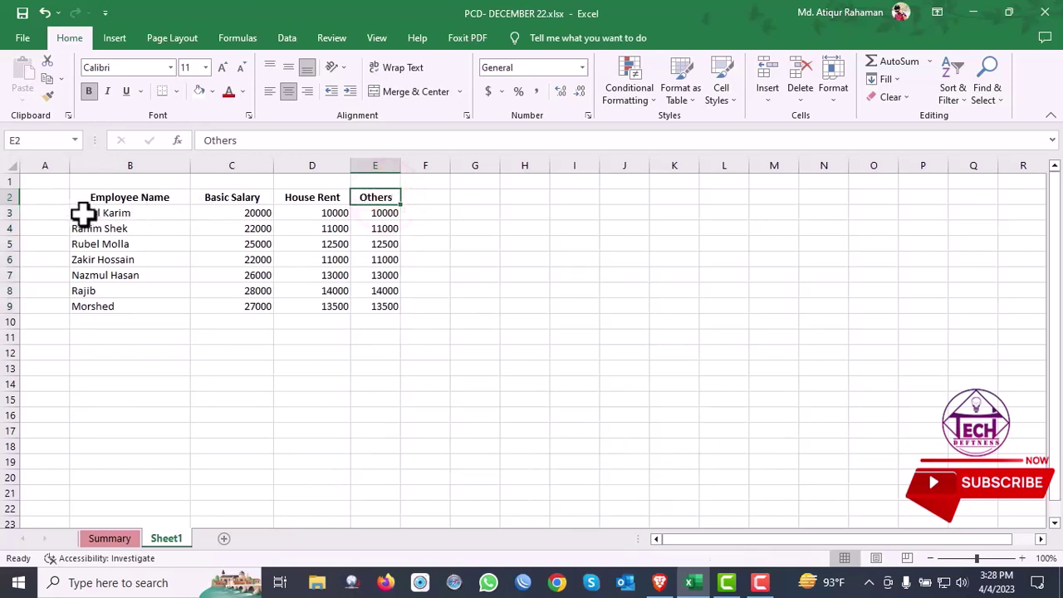
Step: Extend the selection from the first employee's name in B3 across the row to its last filled cell, E3
left_click(123, 213)
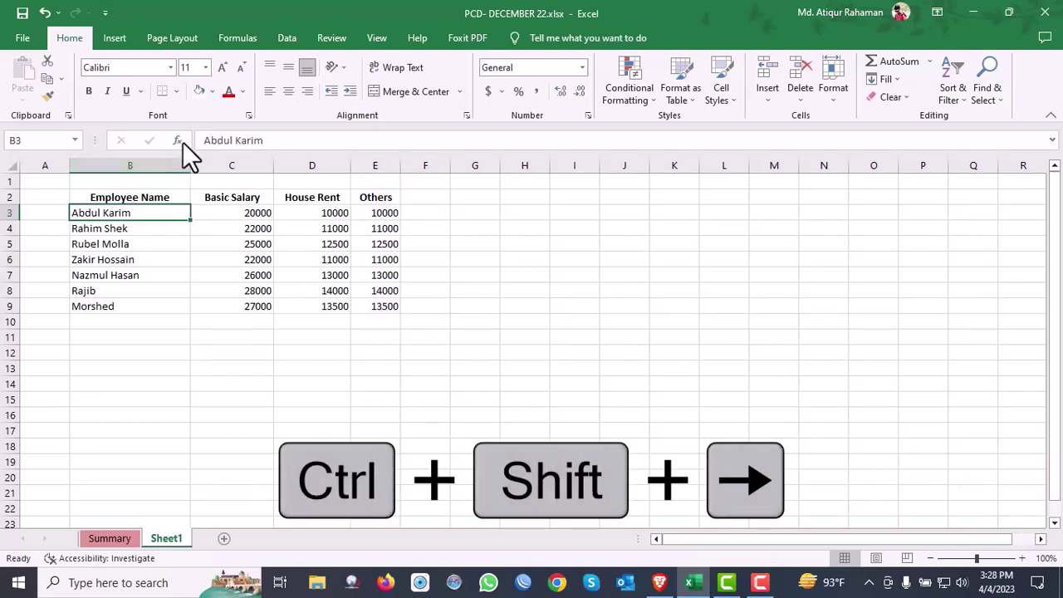
key("ctrl+shift+Right")
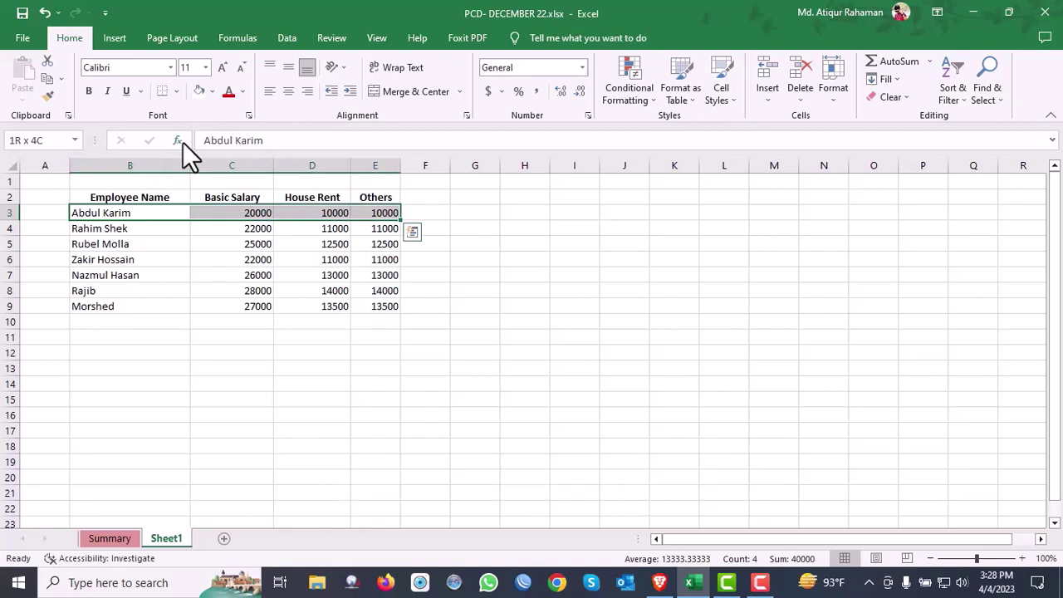
left_click(378, 198)
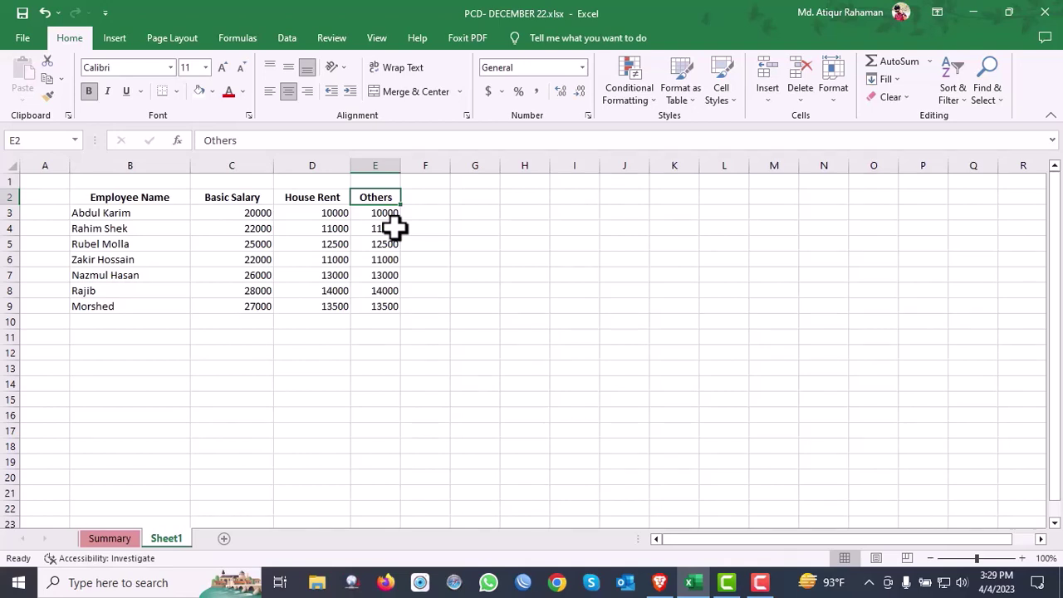
Step: Jump from the Others header to the column's last filled cell, E9, and from E6 back up to the header in E2
key("ctrl+Down")
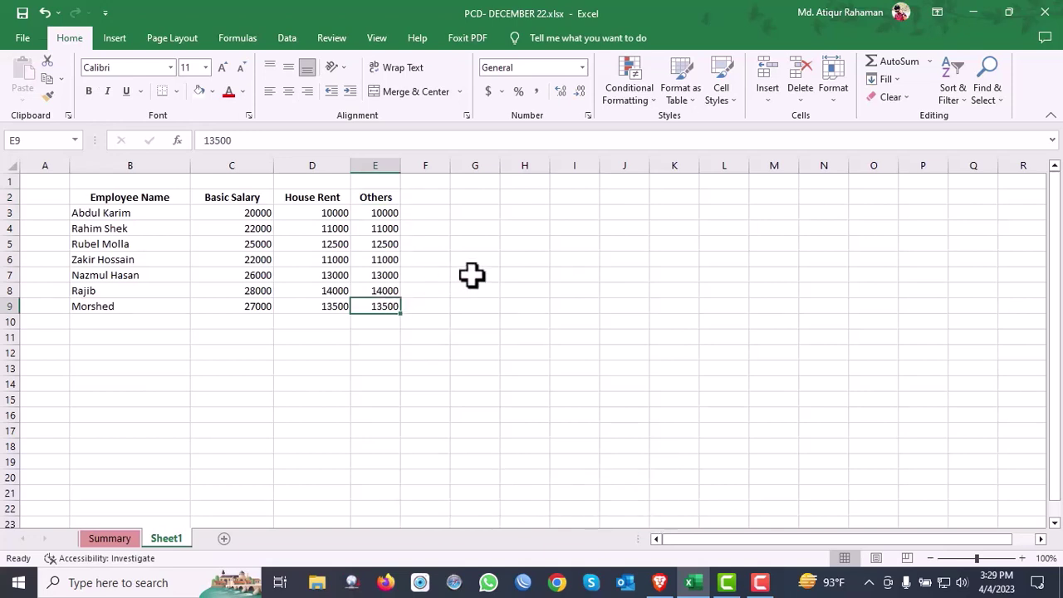
left_click(379, 261)
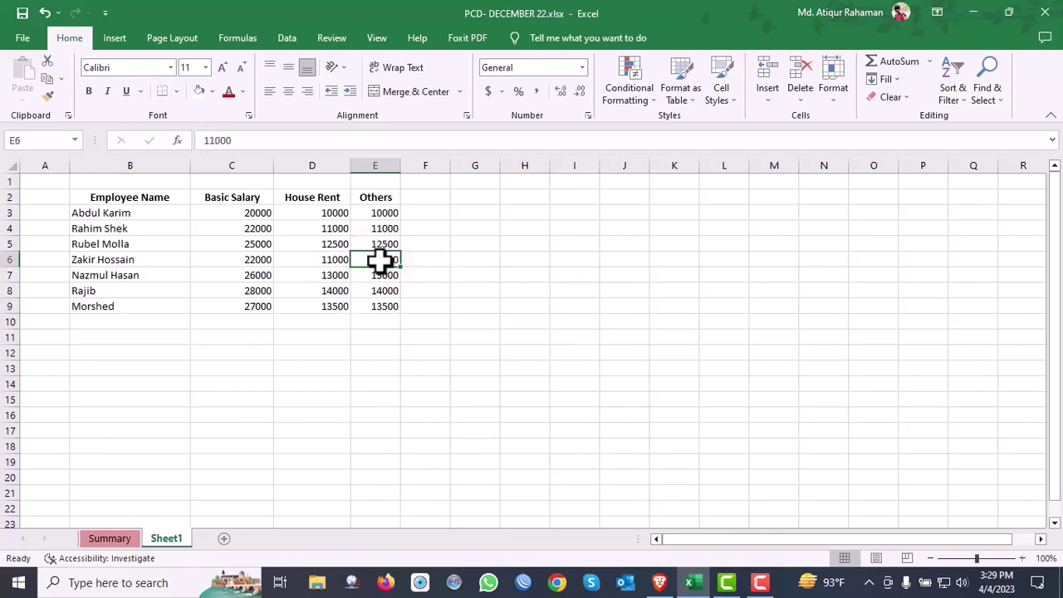
key("ctrl+Up")
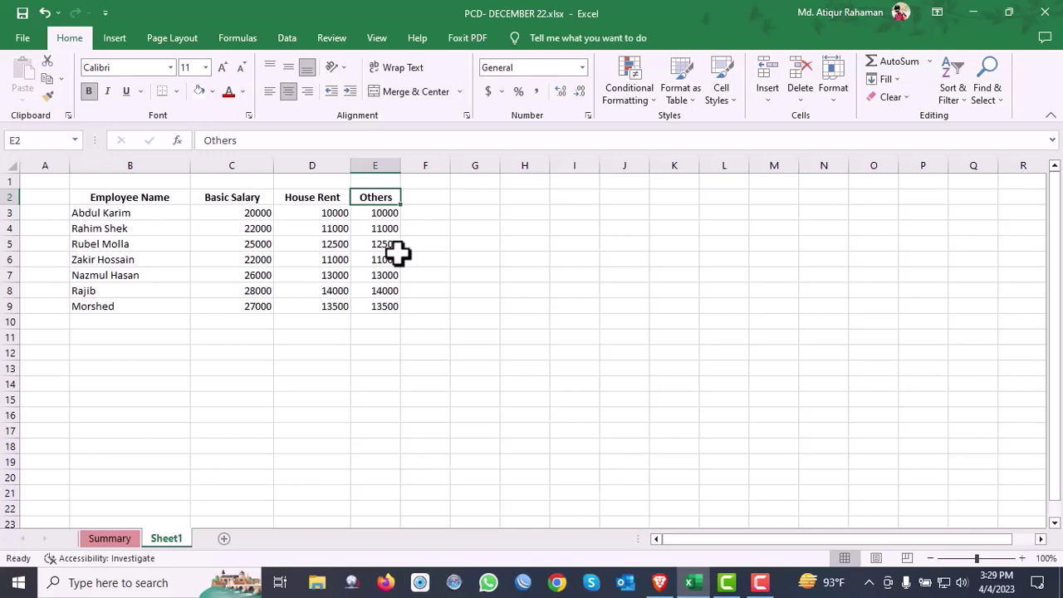
Step: Jump along the header row to Employee Name in B2, and from Basic Salary in C2 to the row's last filled cell, E2
key("ctrl+Left")
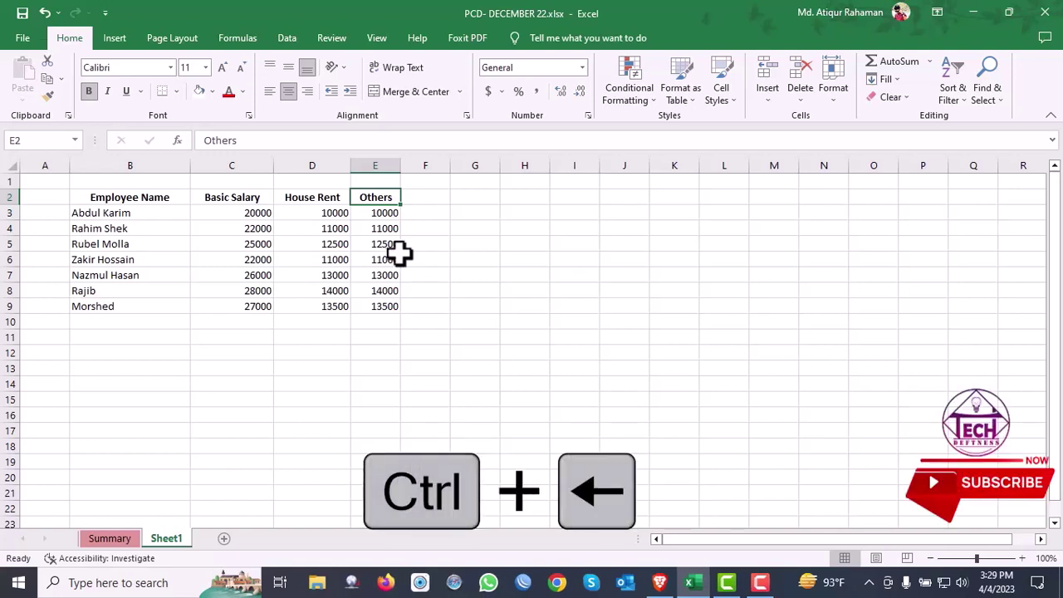
key("ctrl+Left")
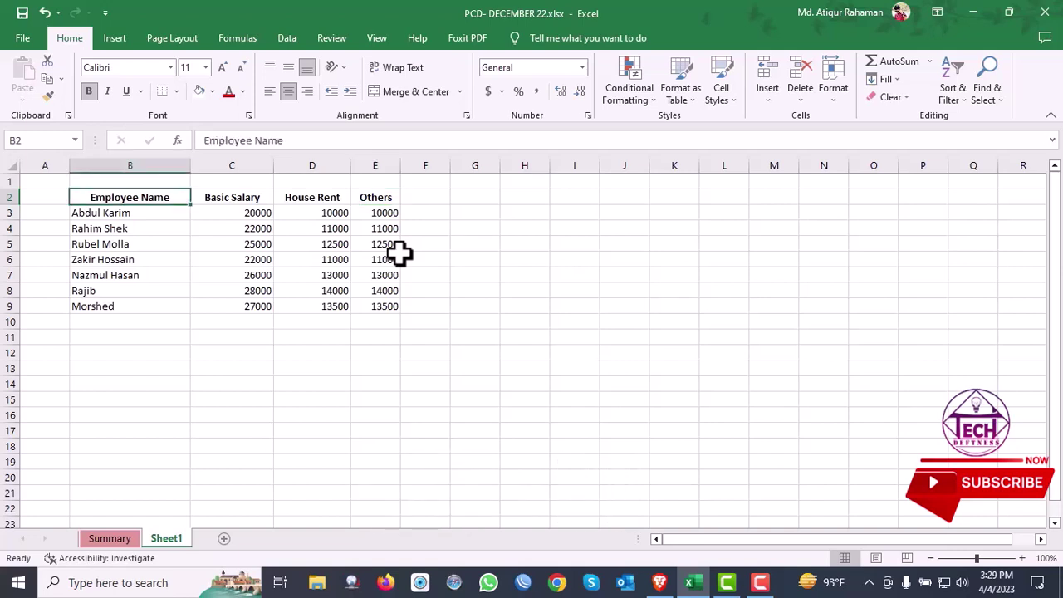
left_click(235, 197)
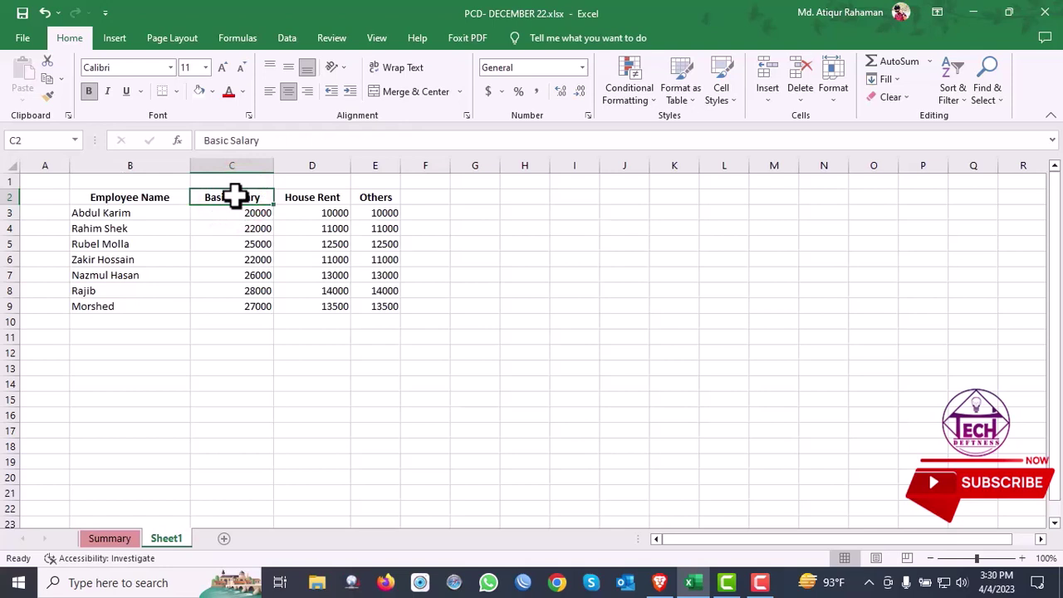
key("ctrl+Right")
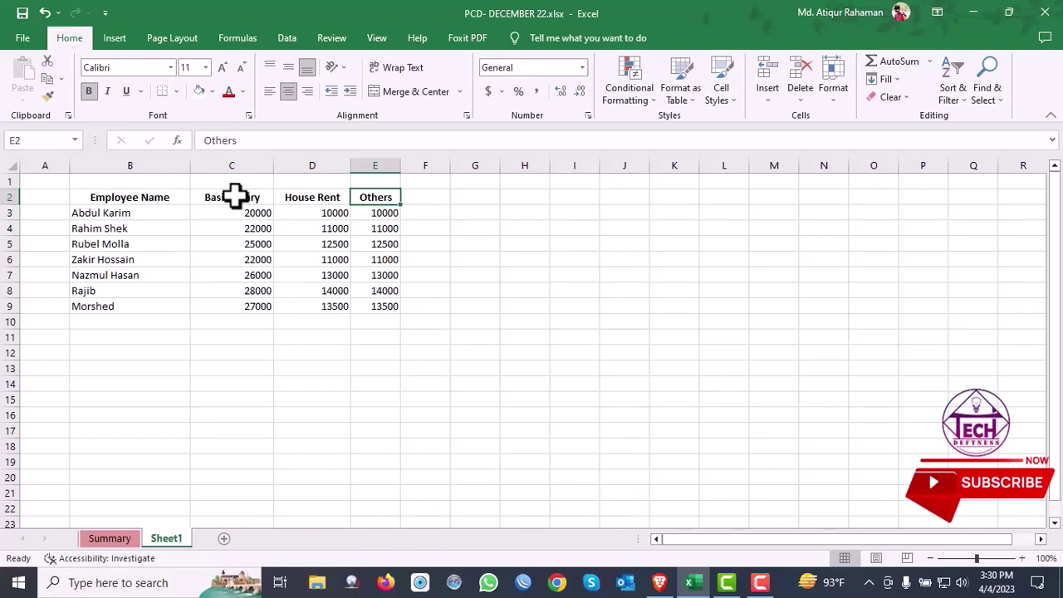
Step: Move the active cell one cell at a time from the Others header in E2 to C6 in the Basic Salary column
key("Left")
key("Left")
key("Down")
key("Down")
key("Down")
key("Down")
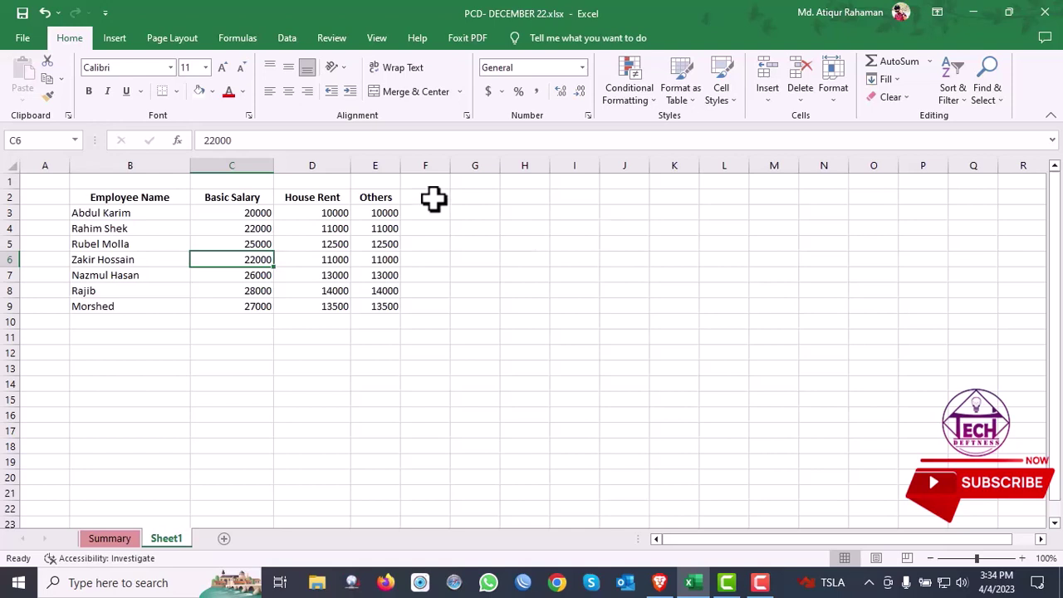
Step: Select the whole salary table B2:E9 starting from cell C5, and after that the entire column C
left_click(247, 242)
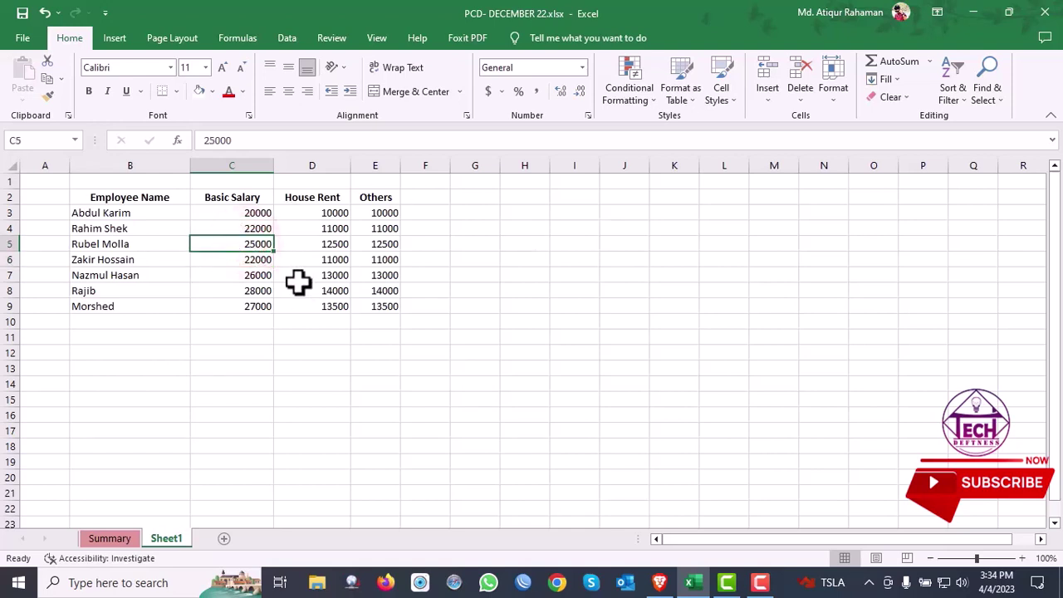
key("ctrl+a")
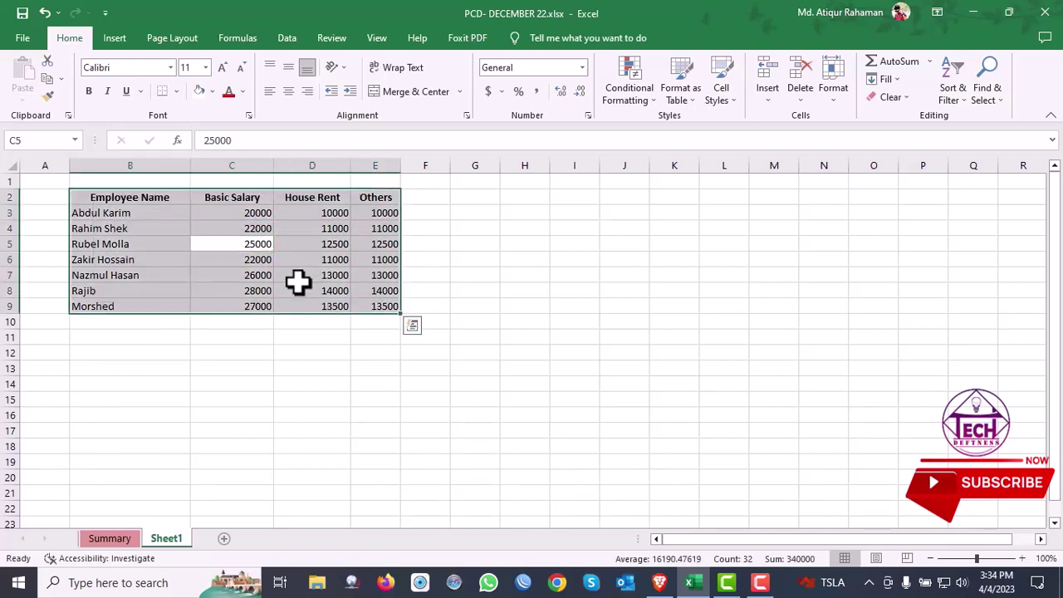
left_click(232, 165)
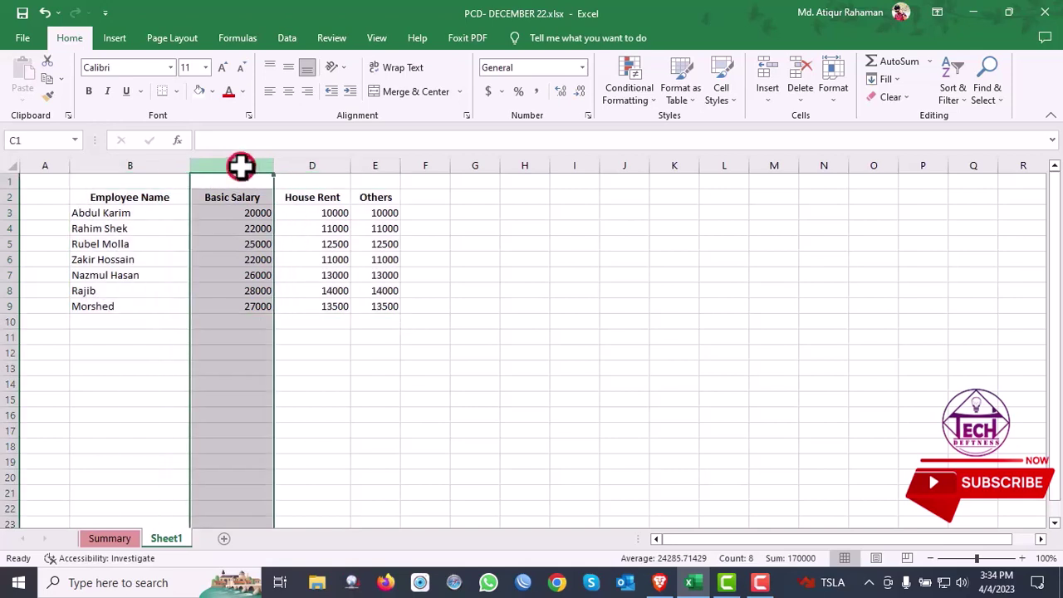
Step: Select the entire worksheet starting from empty cell H19, and after that only the salary table B2:E9 starting from cell C6
left_click(515, 457)
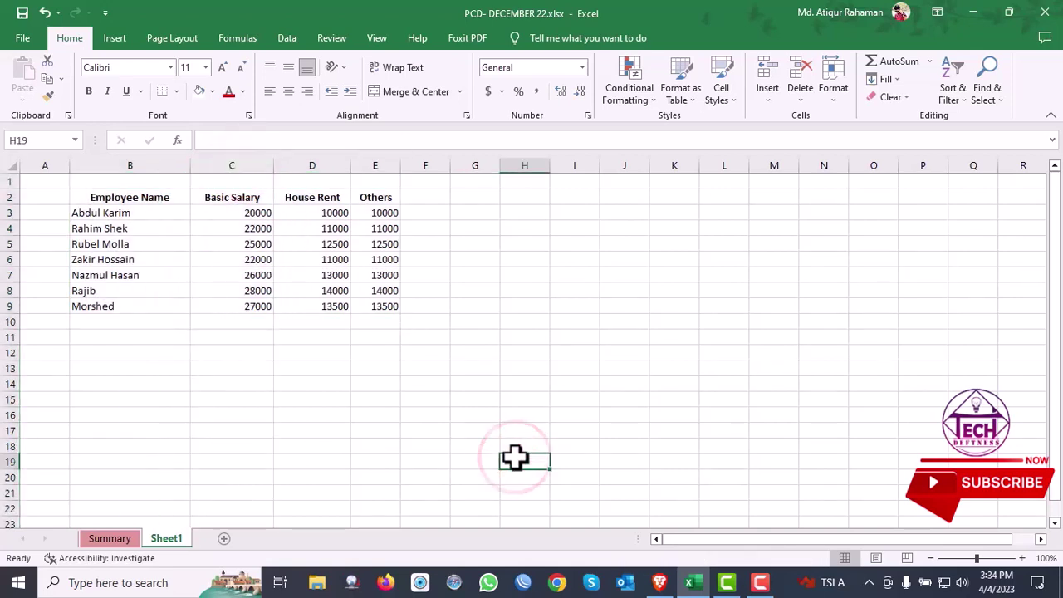
key("ctrl+a")
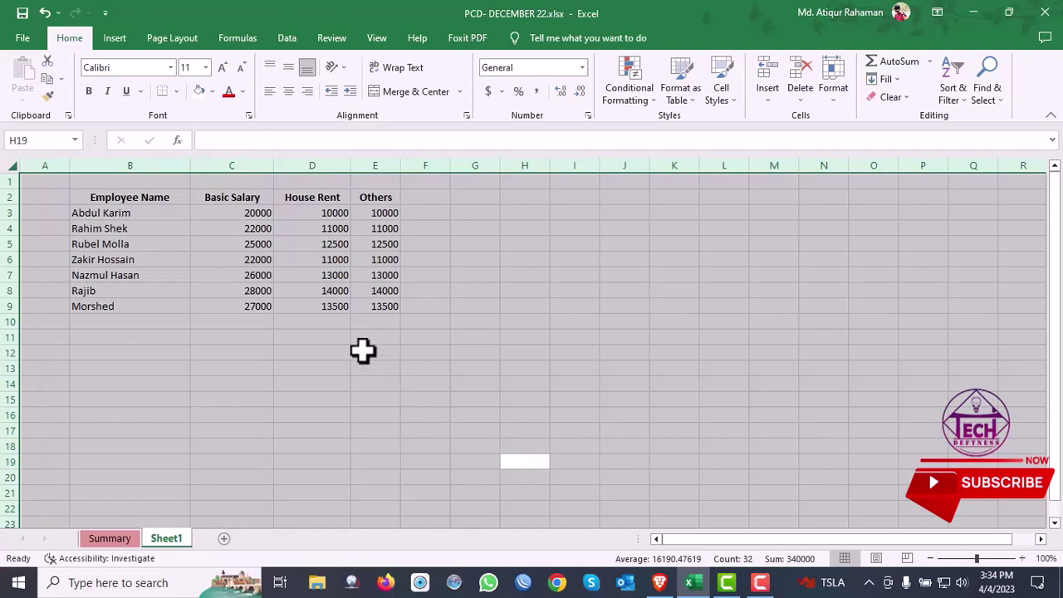
left_click(257, 259)
key("ctrl+a")
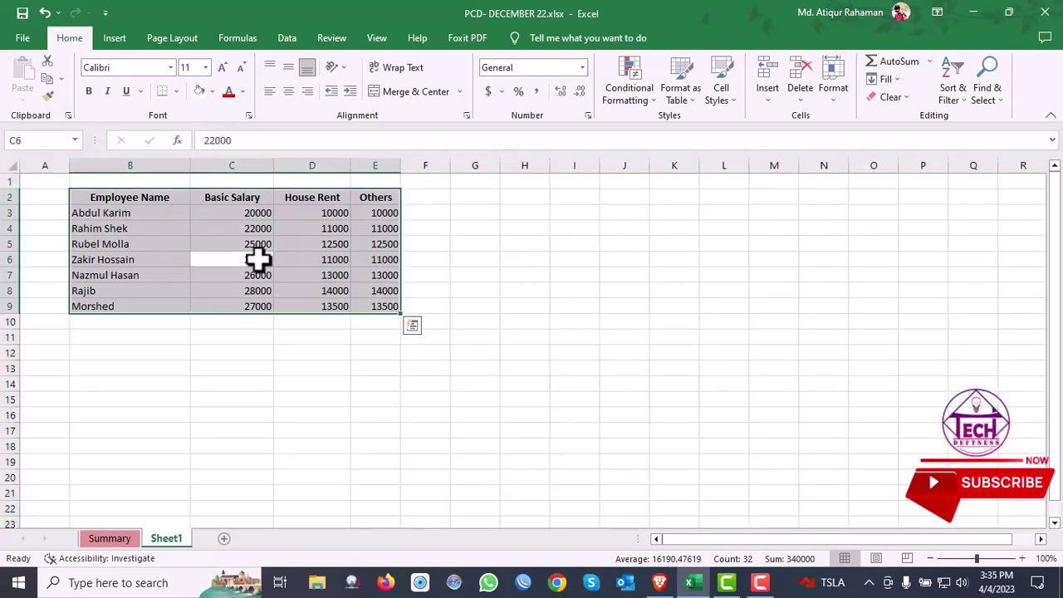